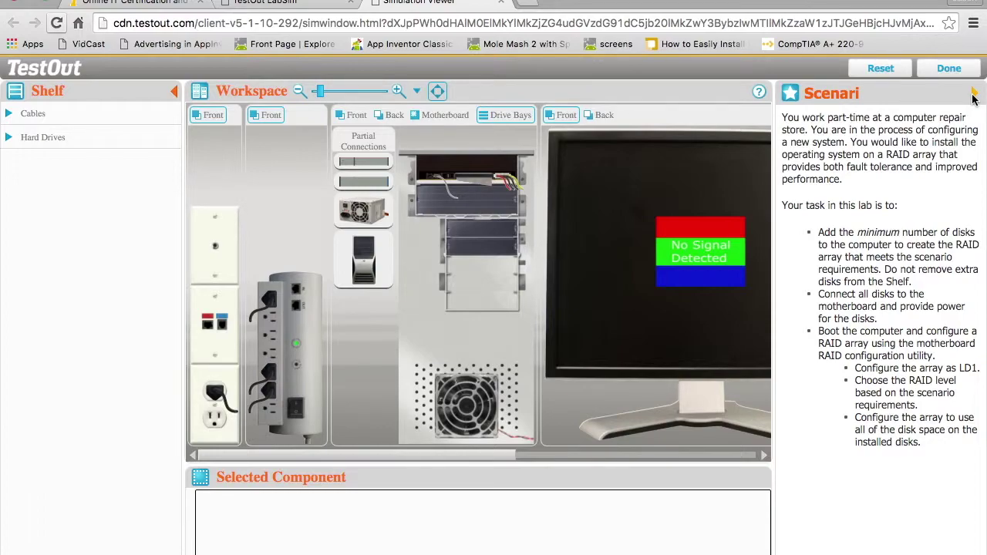
Step: Collapse the Scenario instructions panel so the whole bench of computer, monitor and keyboard shows
click(973, 94)
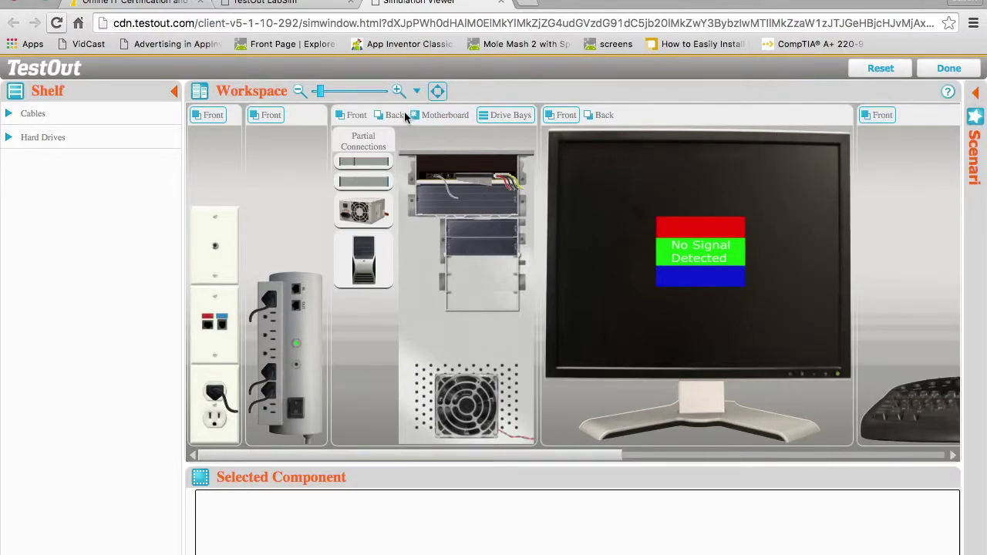
Step: Move SATA hard drives from the shelf into the computer case's empty drive bays
click(494, 114)
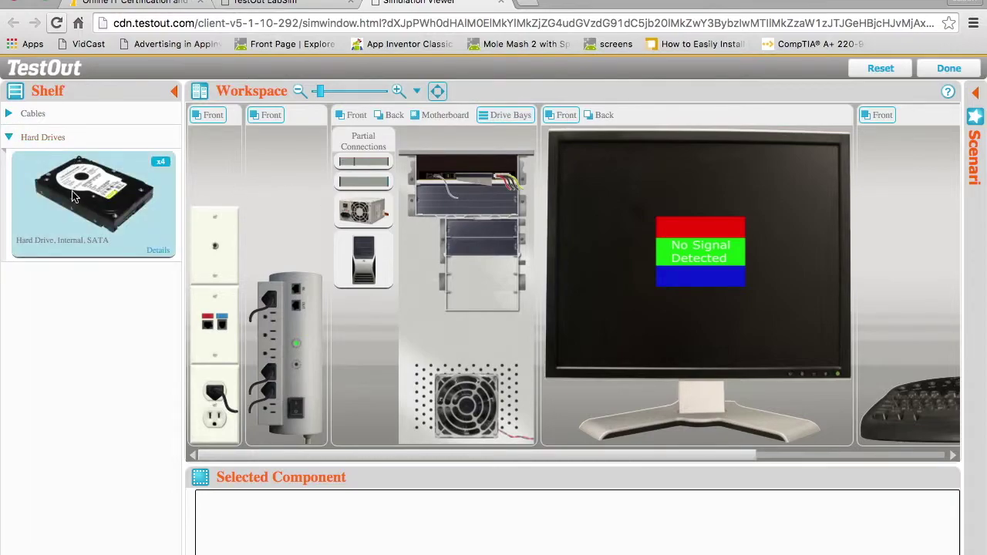
drag(74, 198, 464, 230)
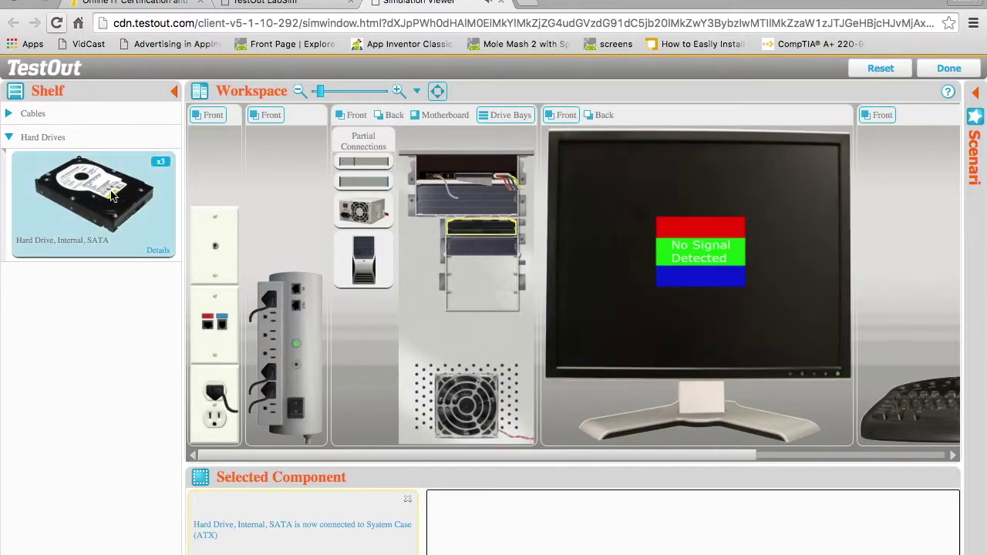
drag(93, 197, 490, 267)
key(XF86AudioMute)
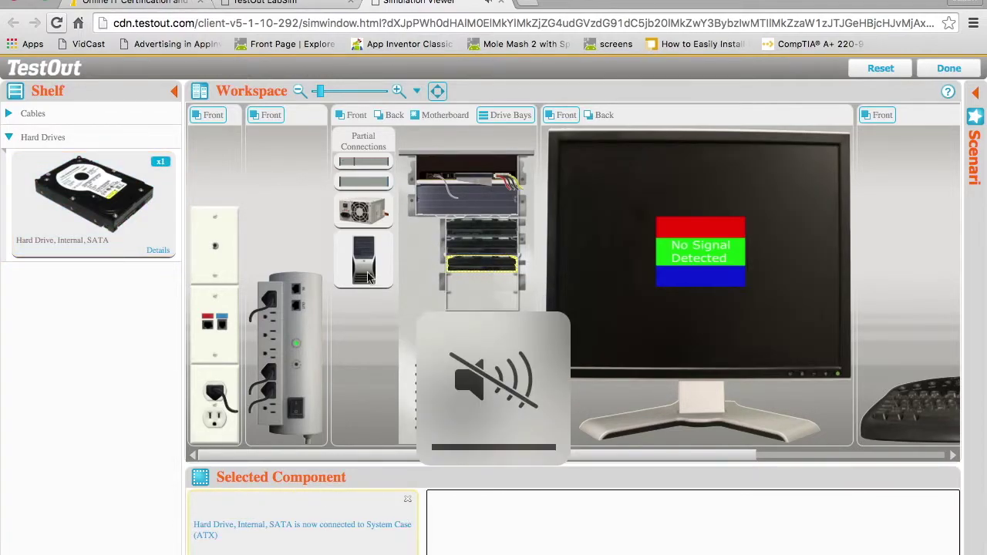
click(397, 91)
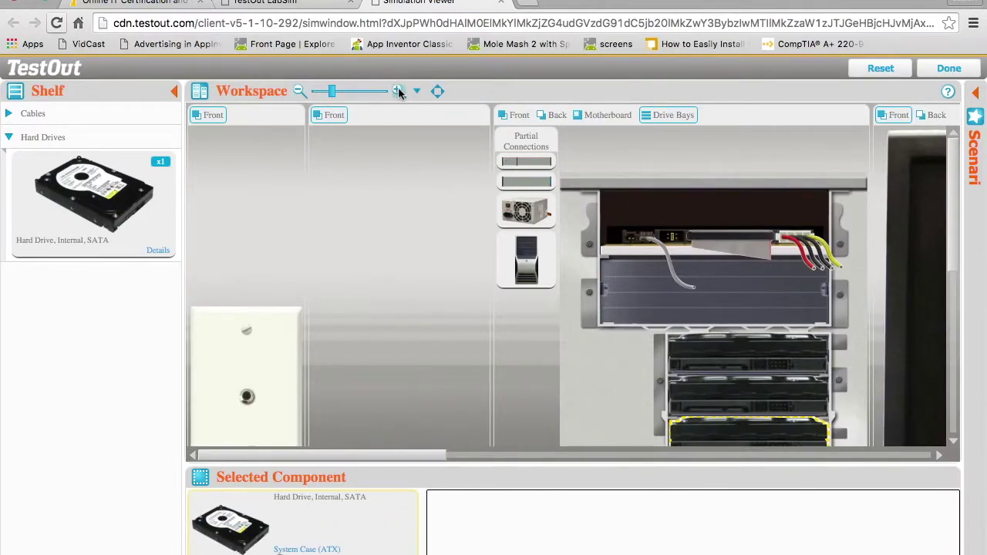
Step: Zoom and scroll the view onto the three drives stacked in the drive bays
click(397, 91)
drag(951, 241, 943, 296)
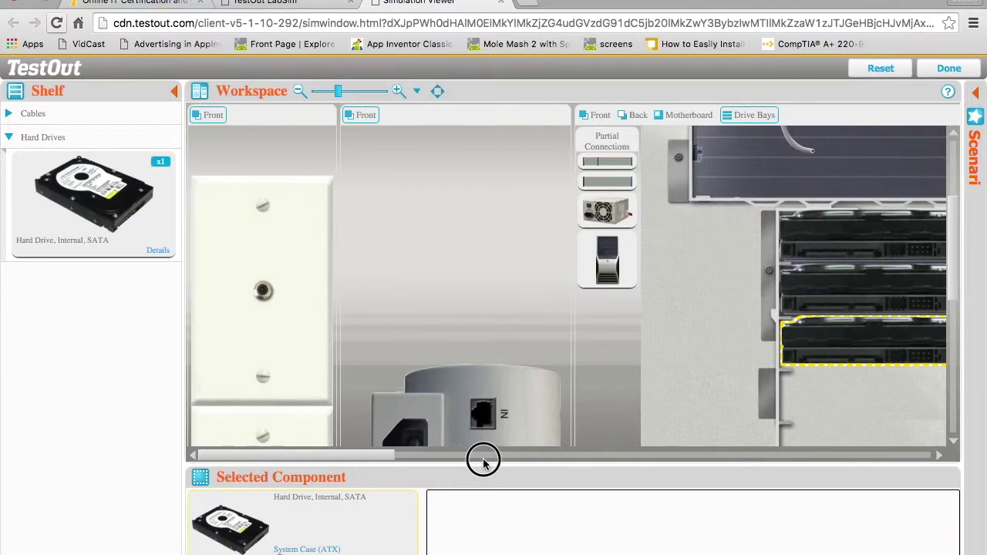
drag(375, 456, 491, 458)
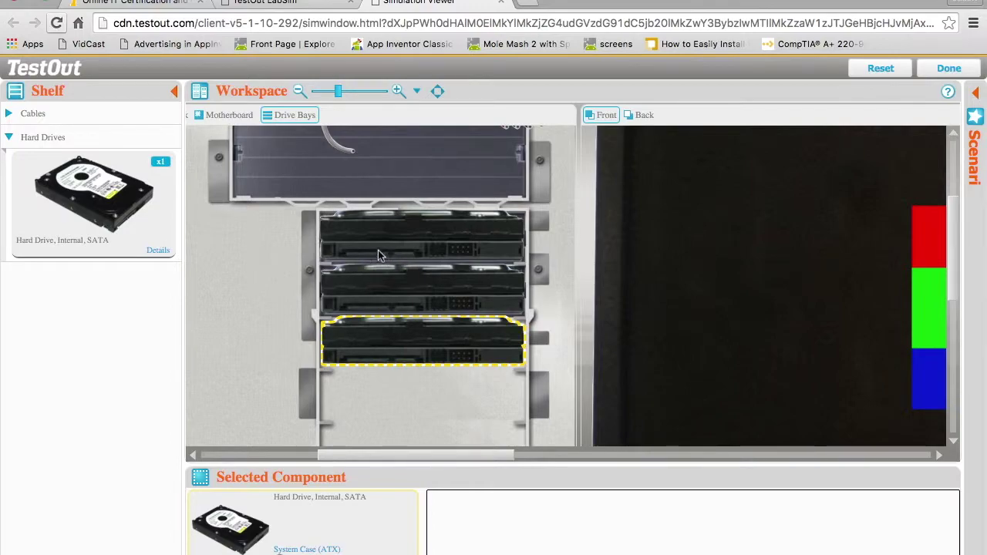
Step: Attach SATA data cables from the shelf to the bottom, middle and top hard drives
click(9, 116)
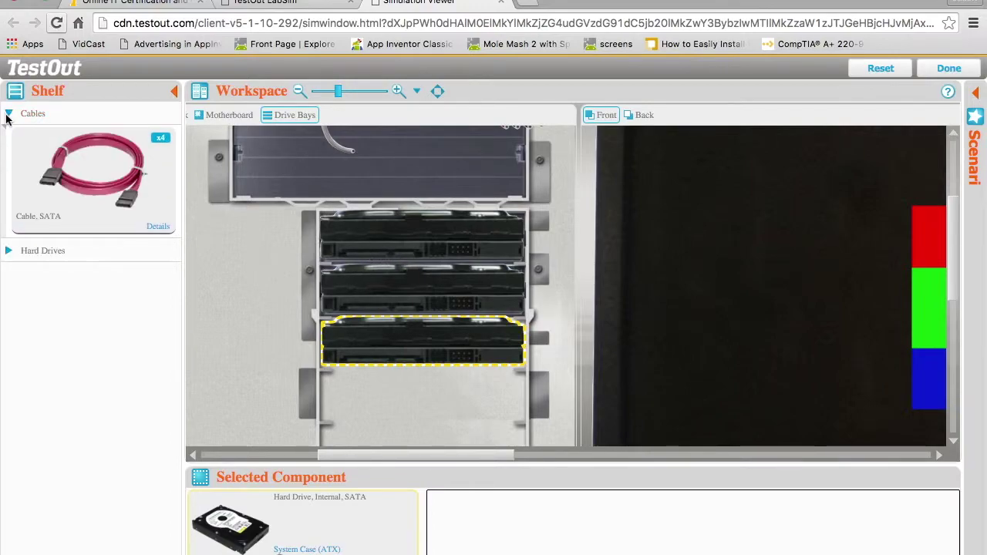
drag(77, 192, 402, 360)
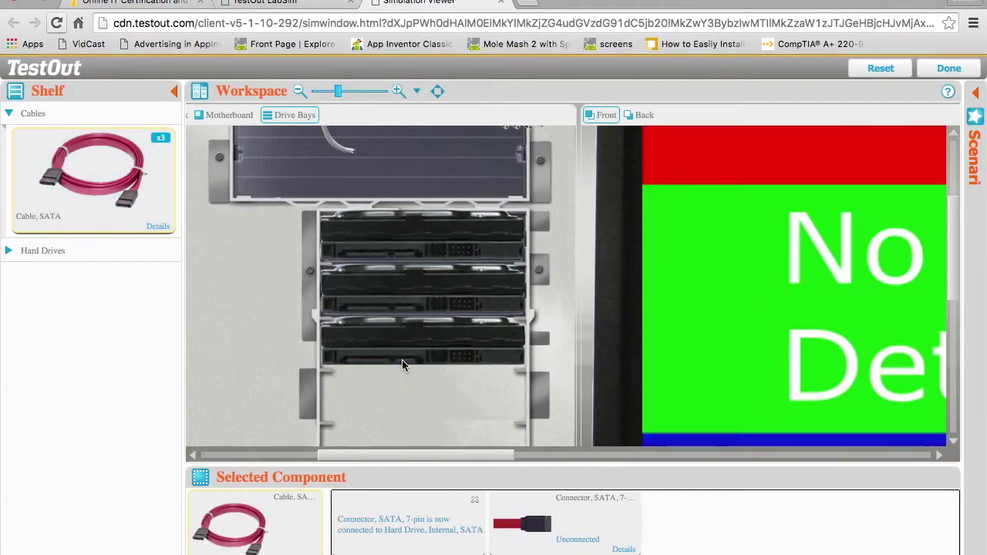
drag(138, 199, 402, 309)
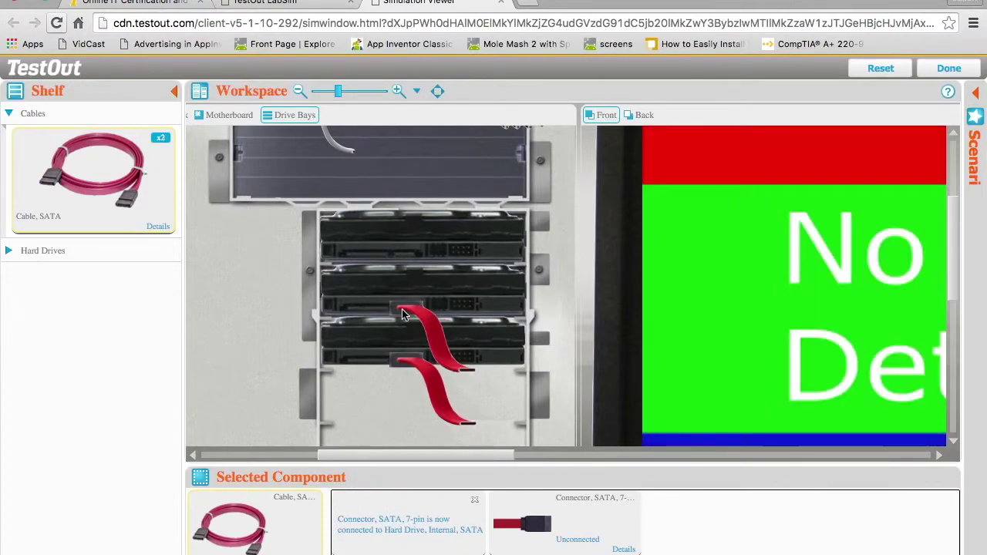
drag(93, 173, 406, 252)
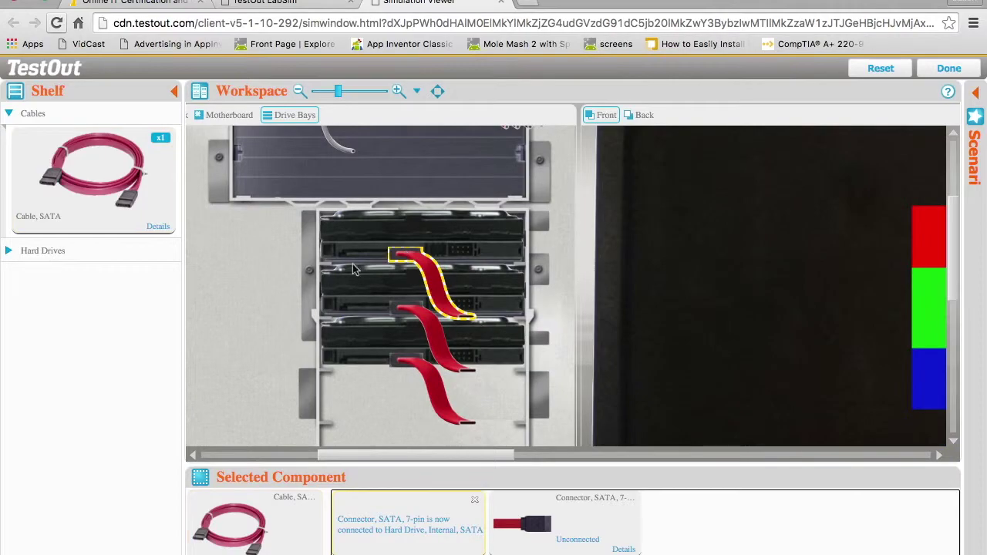
Step: Collapse the shelf, fit the view, and select the case's power supply
click(13, 115)
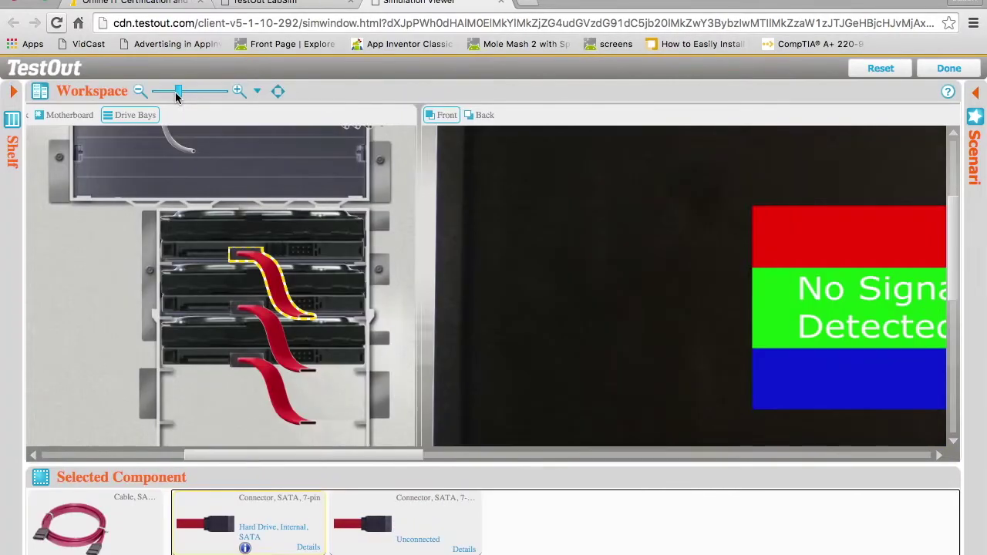
click(174, 92)
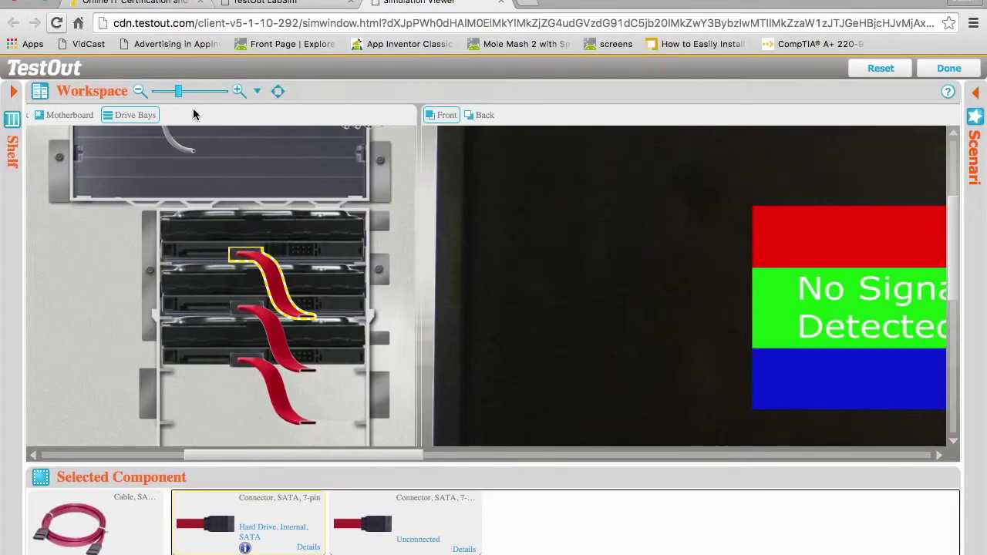
click(277, 91)
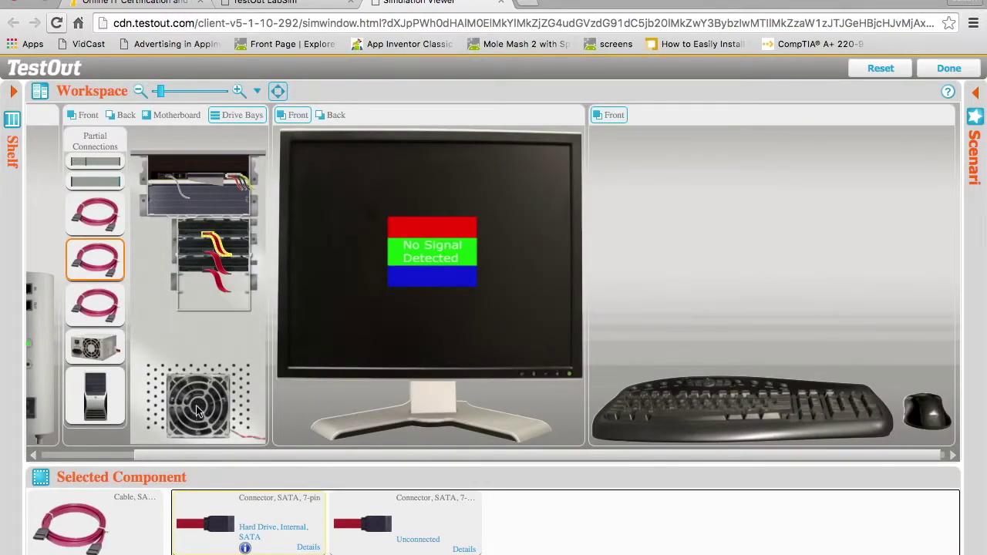
click(101, 372)
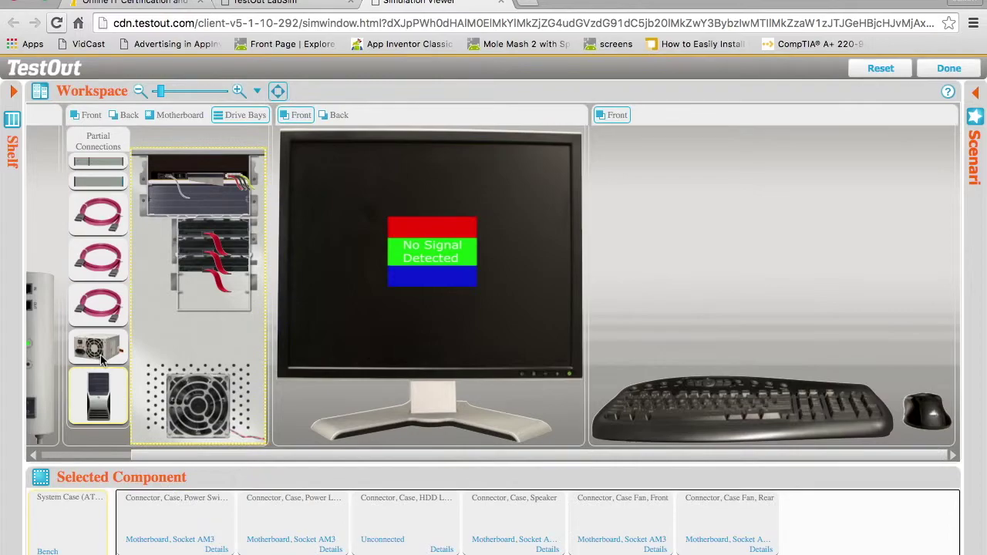
click(100, 356)
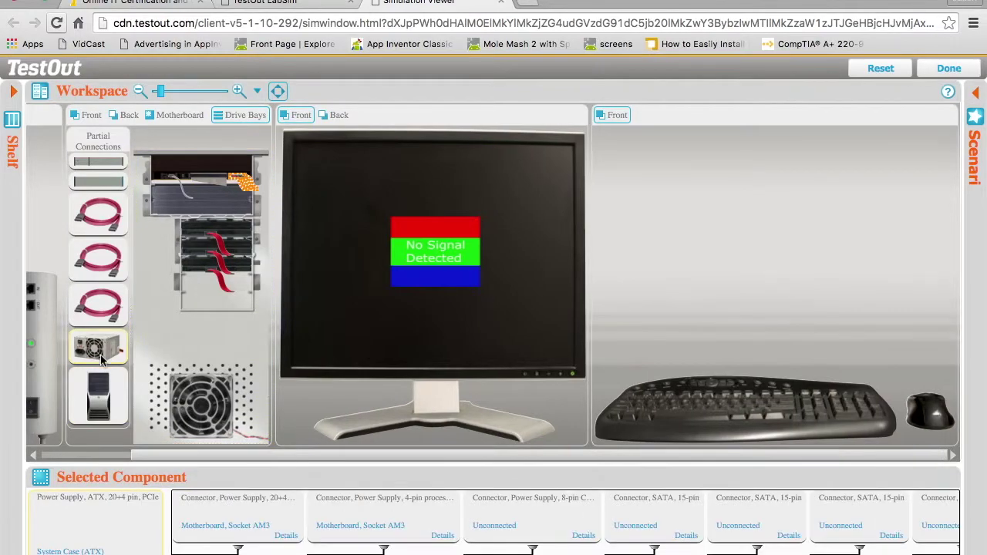
click(238, 91)
Step: Plug SATA 15-pin power connectors into the bottom, middle and top drives, then show the motherboard
click(239, 91)
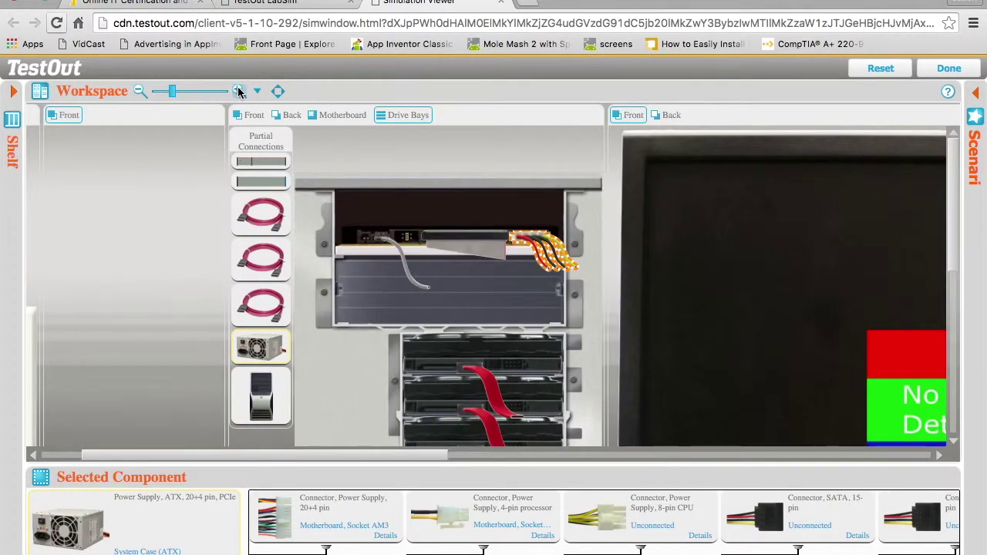
drag(805, 538, 447, 409)
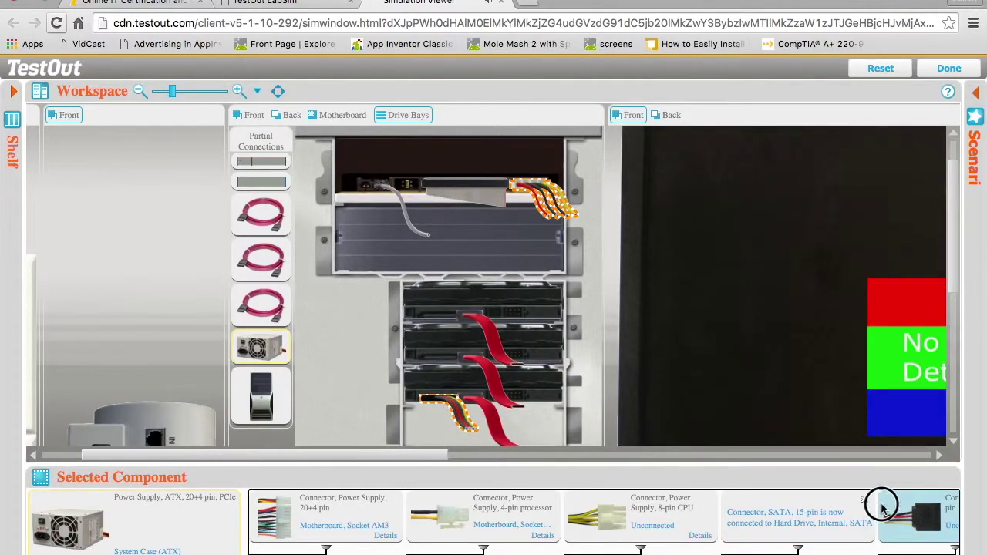
drag(883, 505, 444, 368)
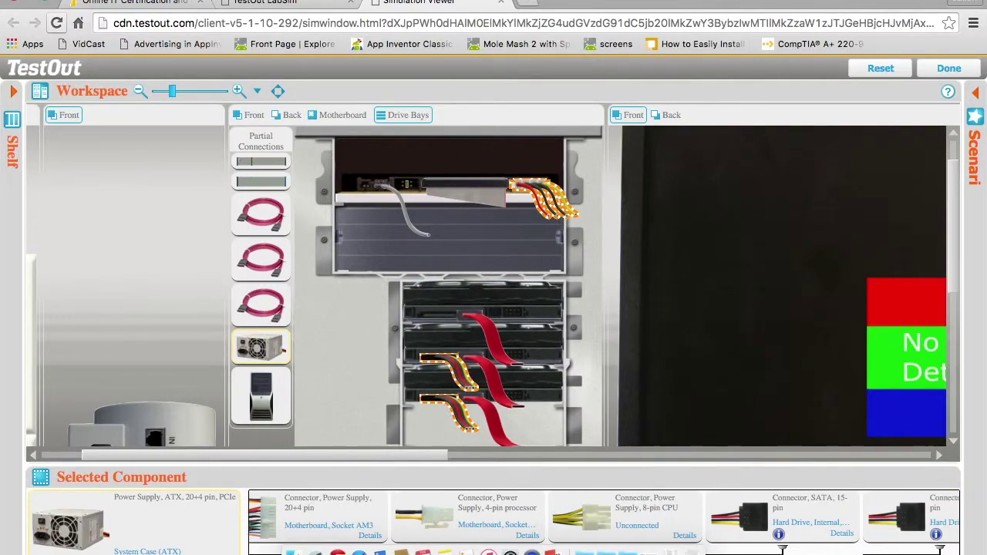
scroll(860, 522, right, 3)
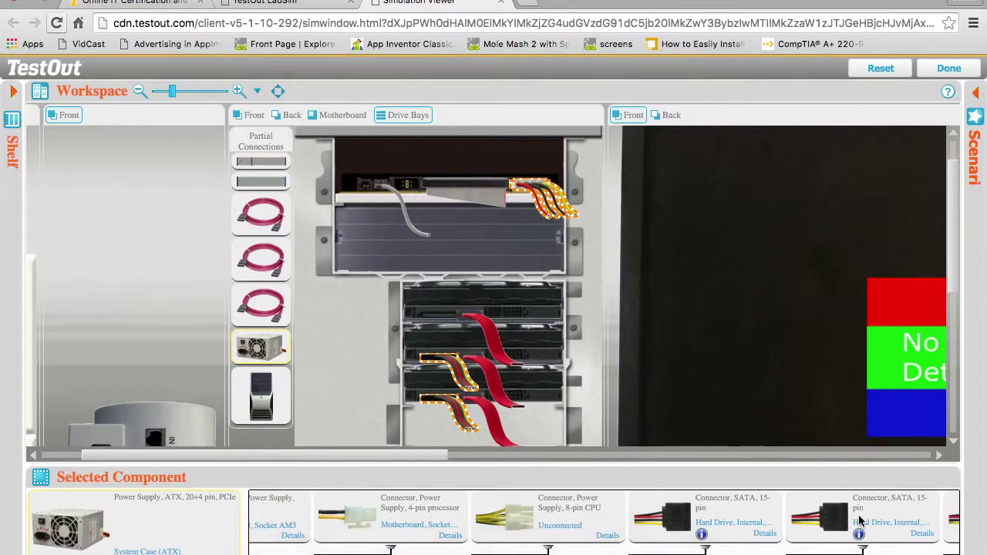
scroll(525, 533, right, 5)
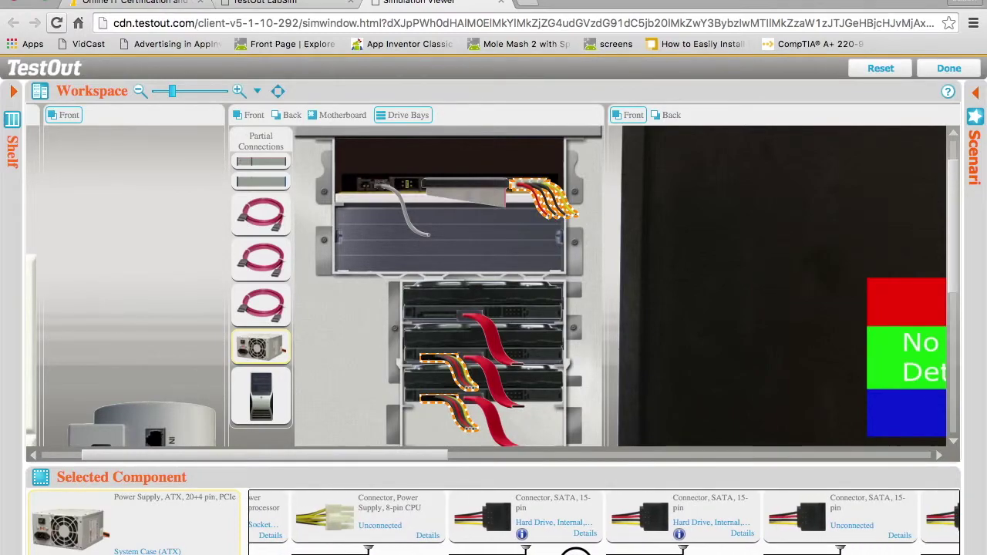
drag(798, 517, 437, 322)
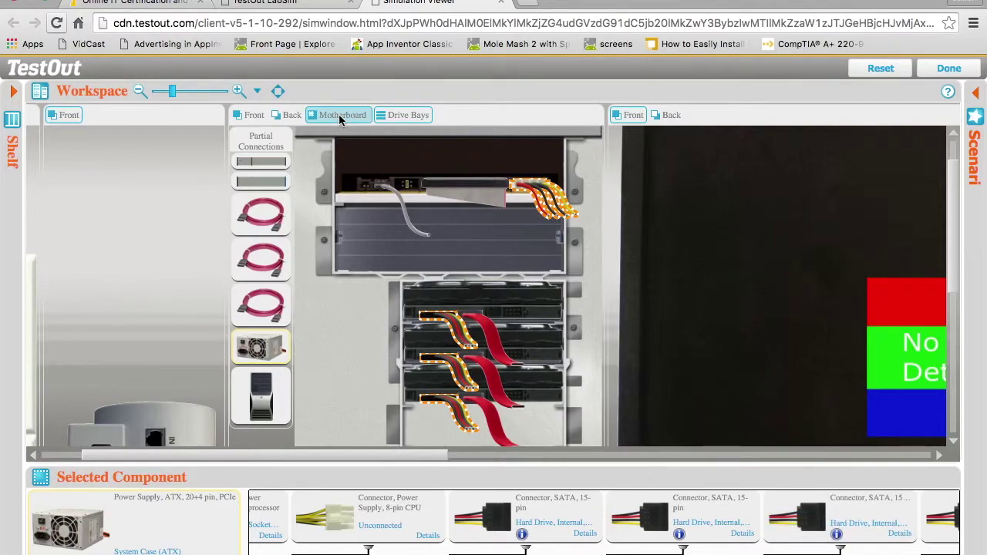
click(340, 117)
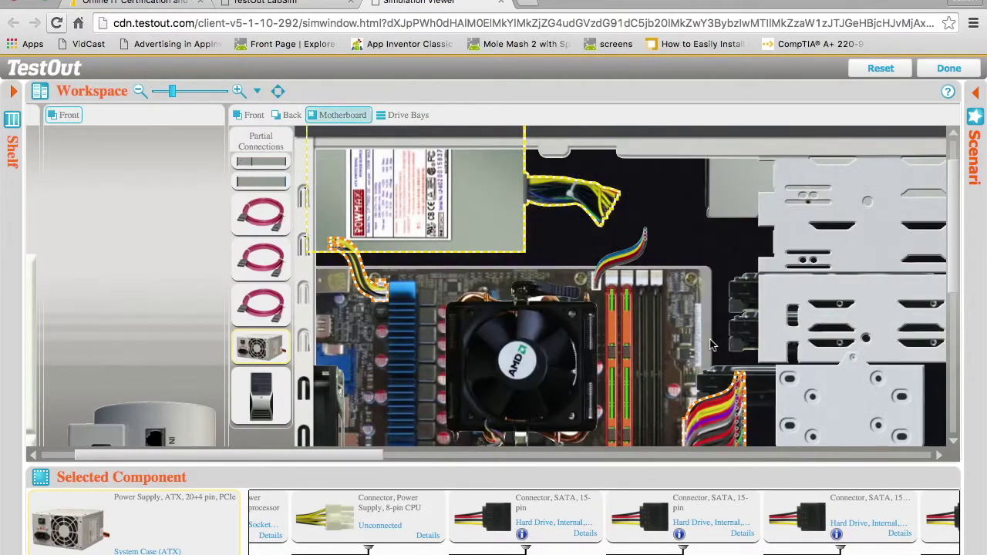
Step: Zoom in and begin dragging the drives' SATA data cables toward the motherboard's SATA ports
drag(949, 266, 970, 365)
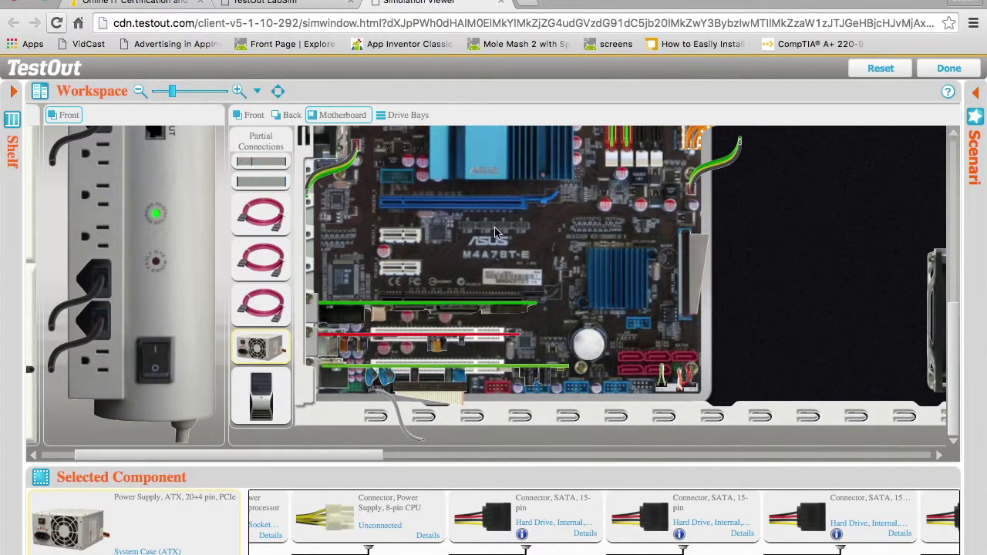
click(239, 91)
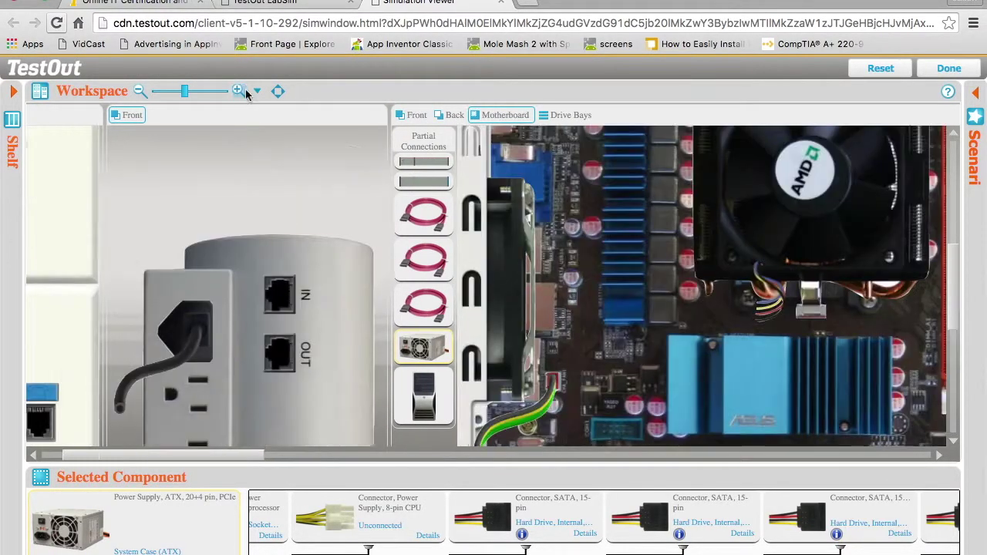
drag(247, 461, 434, 467)
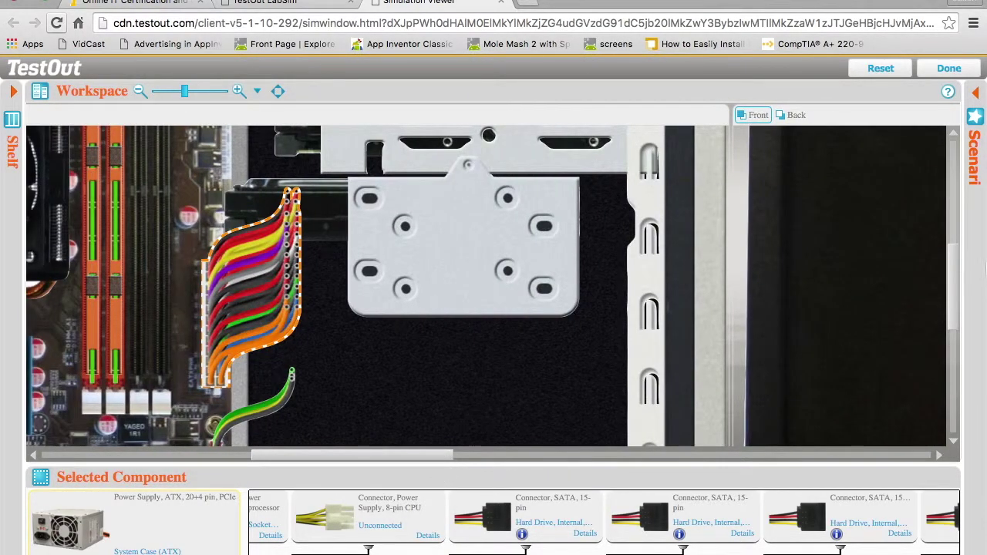
drag(950, 272, 957, 374)
drag(418, 465, 366, 458)
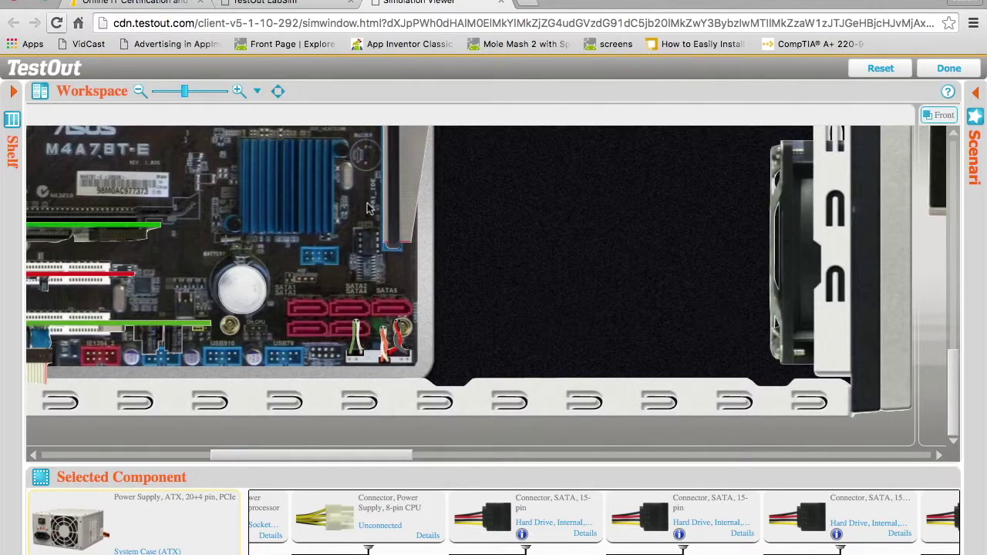
click(139, 92)
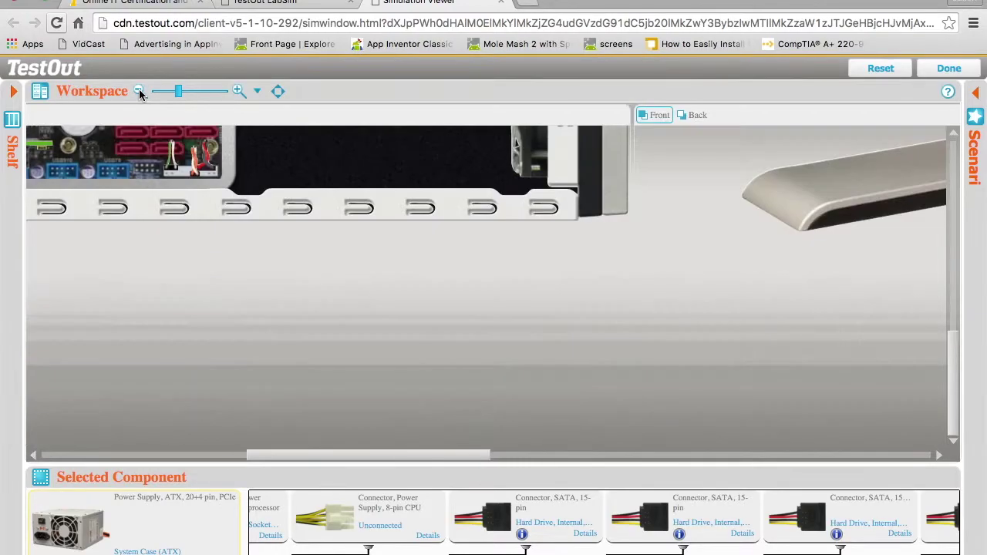
Step: Seat the last SATA data cable in a free motherboard SATA port until it reports connected
click(954, 324)
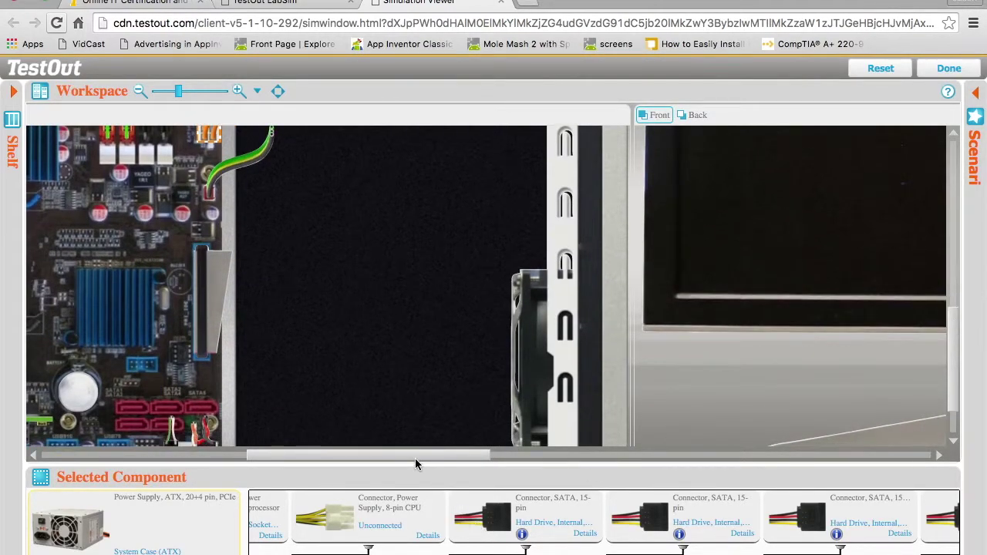
drag(420, 463, 308, 458)
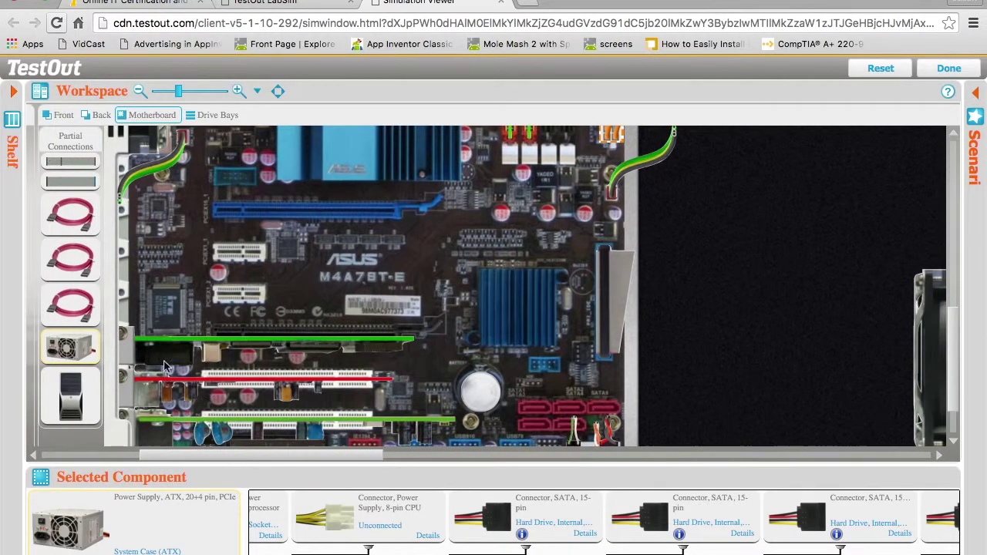
drag(436, 442, 534, 392)
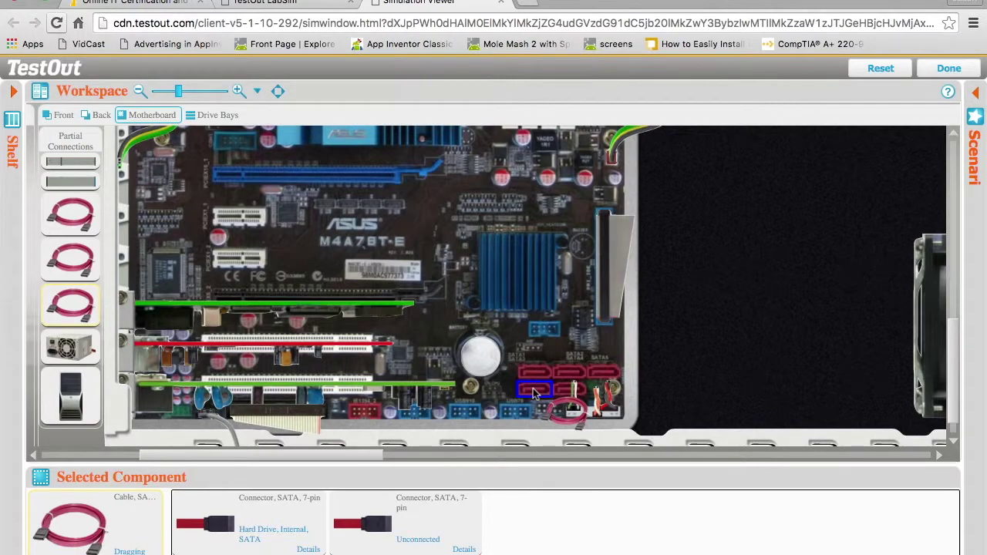
drag(183, 287, 571, 397)
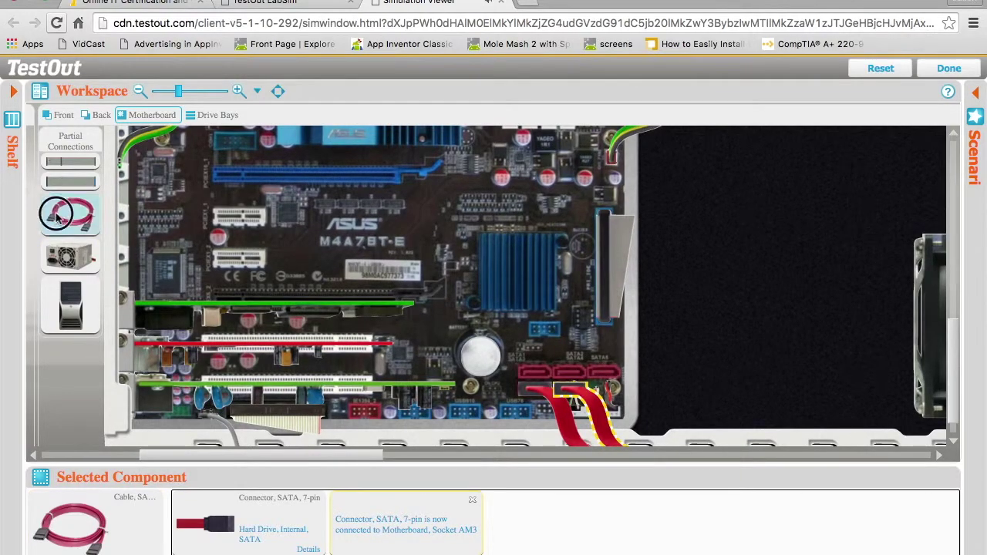
drag(521, 362, 529, 378)
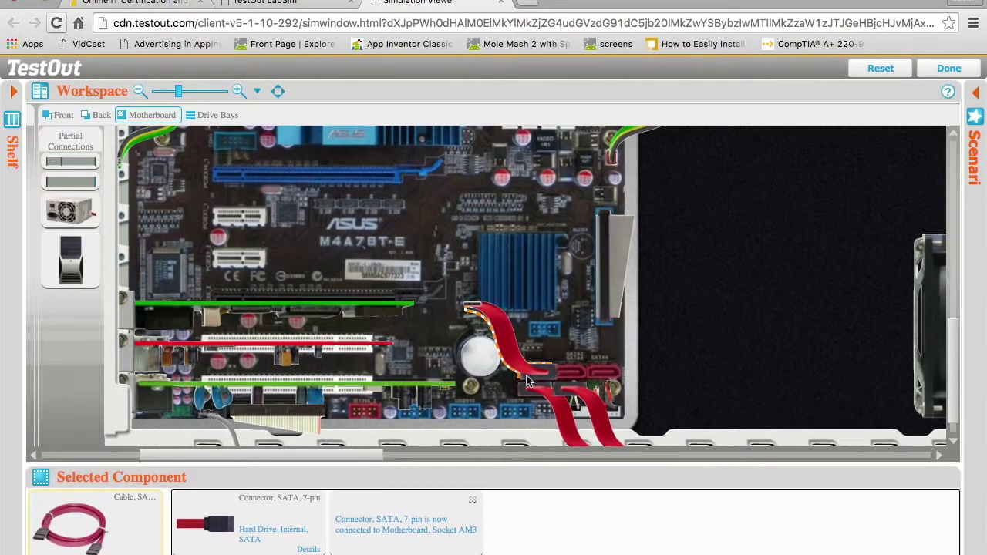
click(278, 91)
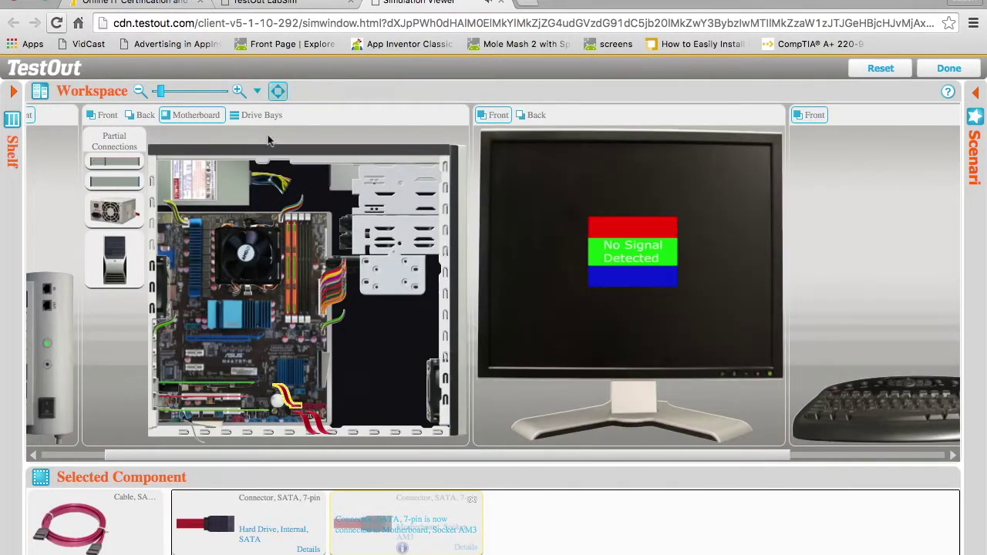
Step: Boot into BIOS setup with Del, set the clock hour to 12, and reach the SATA 1–3 entries
click(100, 117)
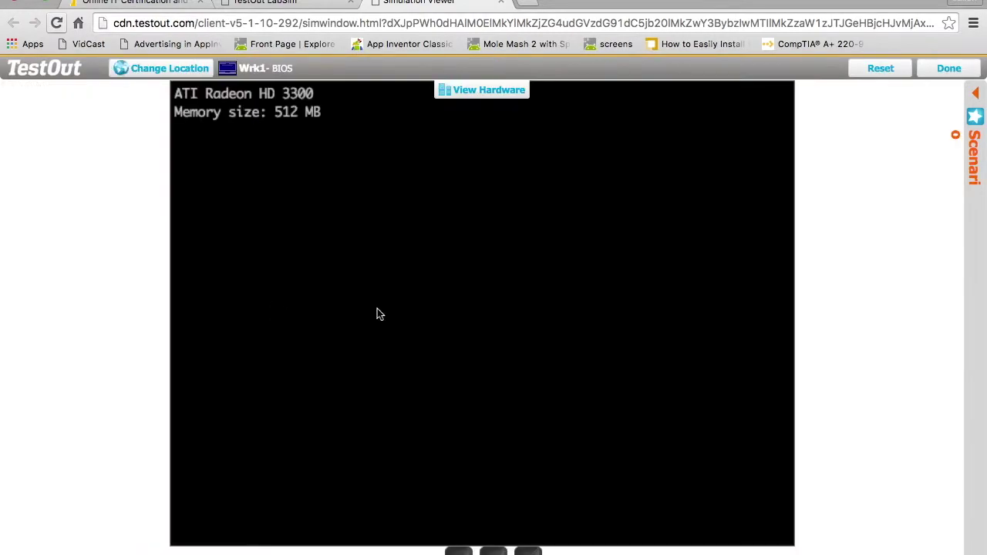
key(Delete)
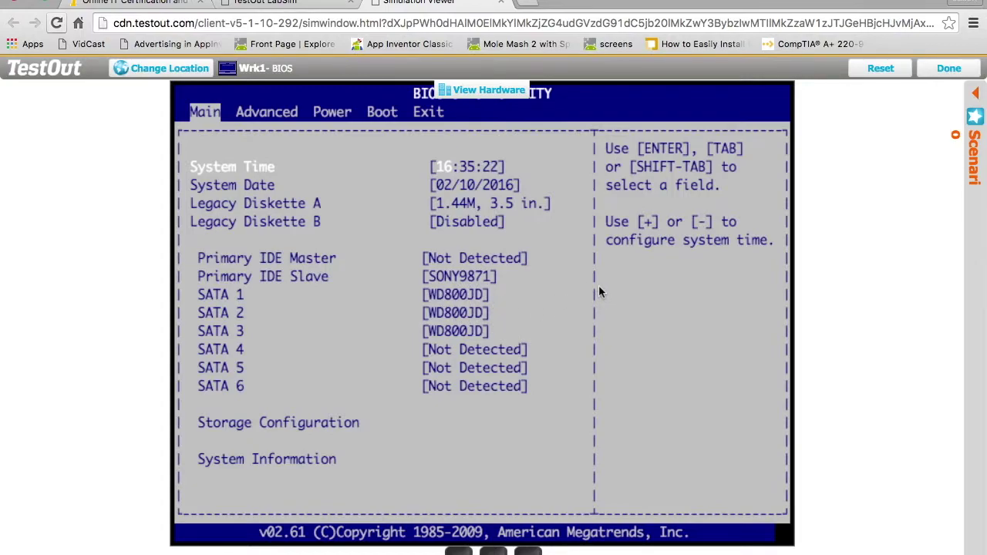
text(12)
key(Down)
key(Down)
key(Down)
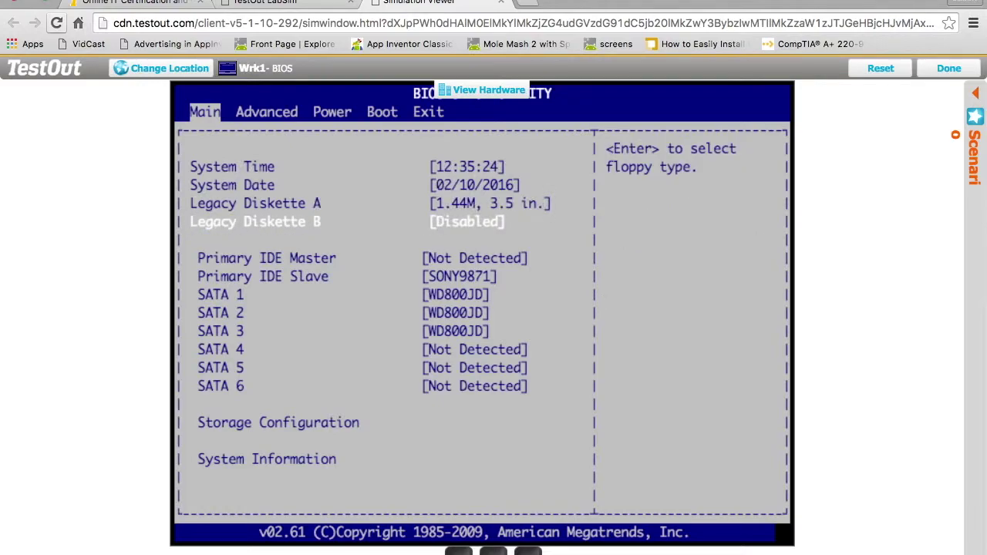
key(Down)
key(Down)
key(Down)
key(Down)
key(Down)
key(Down)
key(Down)
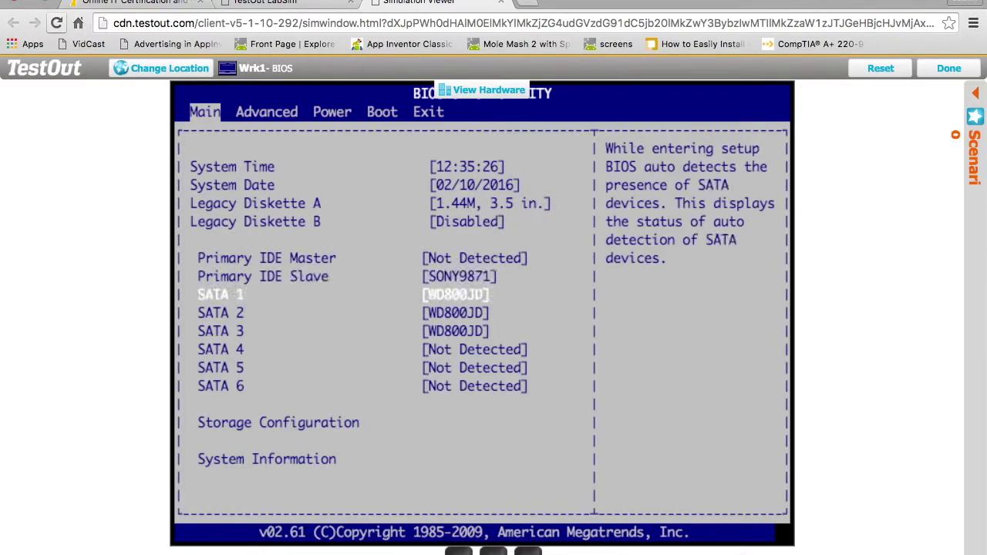
key(Down)
key(Down)
key(Down)
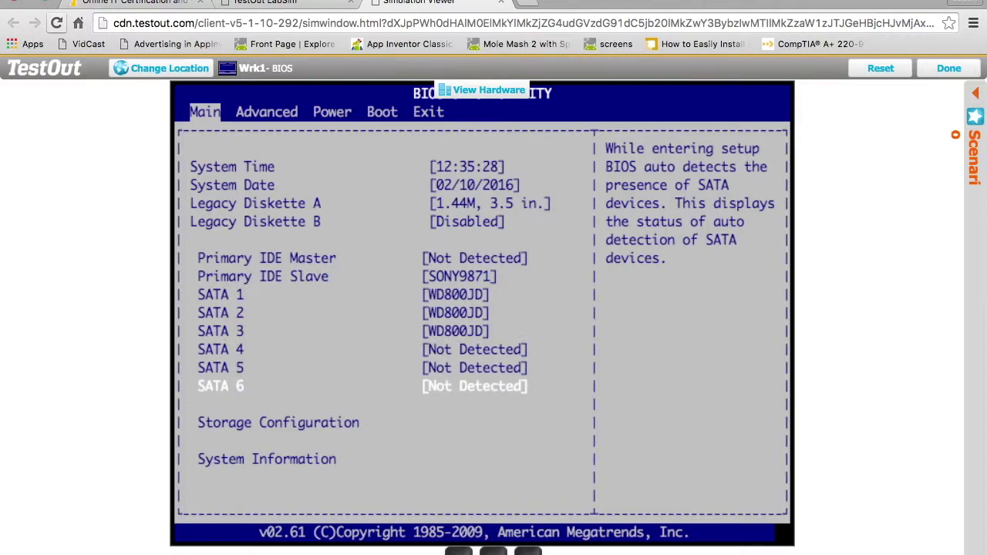
Step: Set OnChip SATA Type to RAID in Storage Configuration
key(Return)
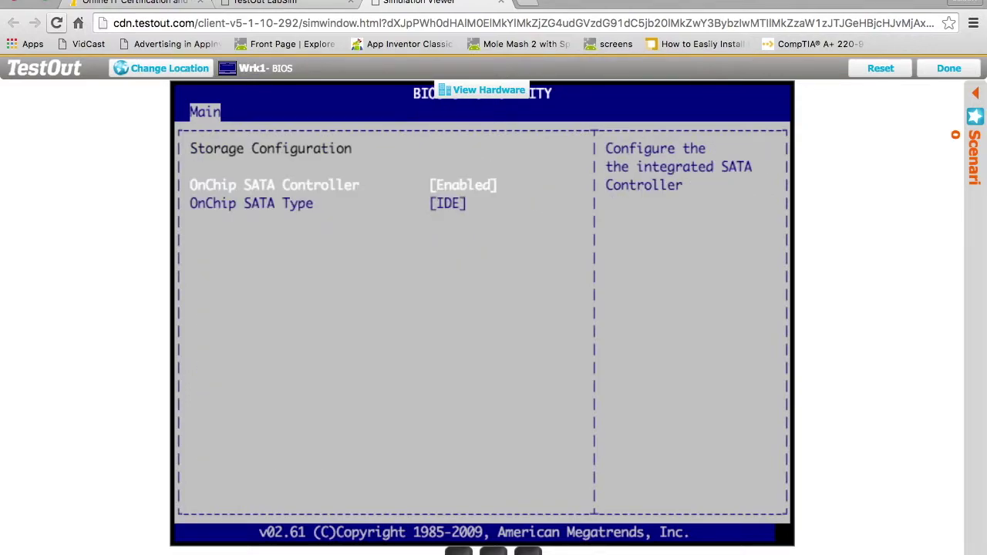
key(Down)
key(Return)
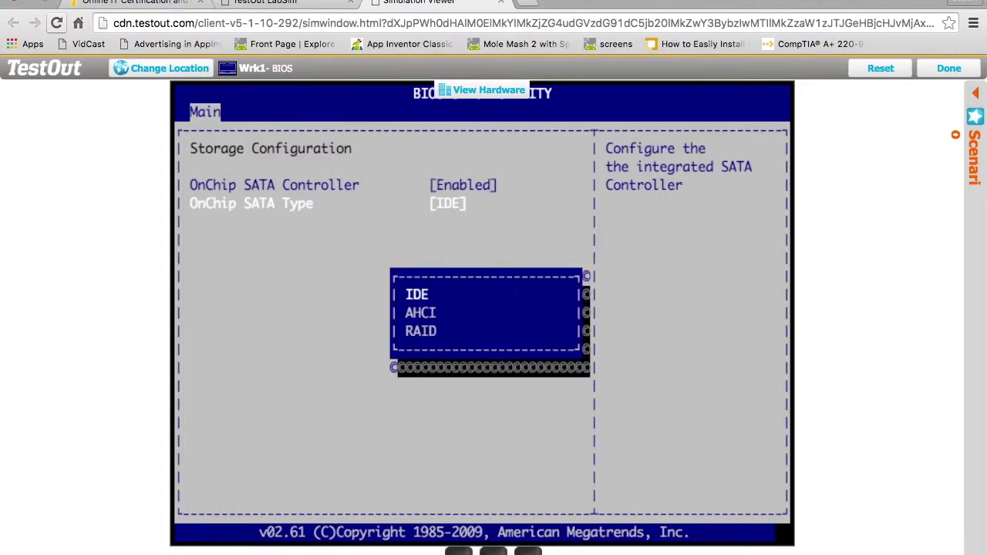
key(Down)
key(Down)
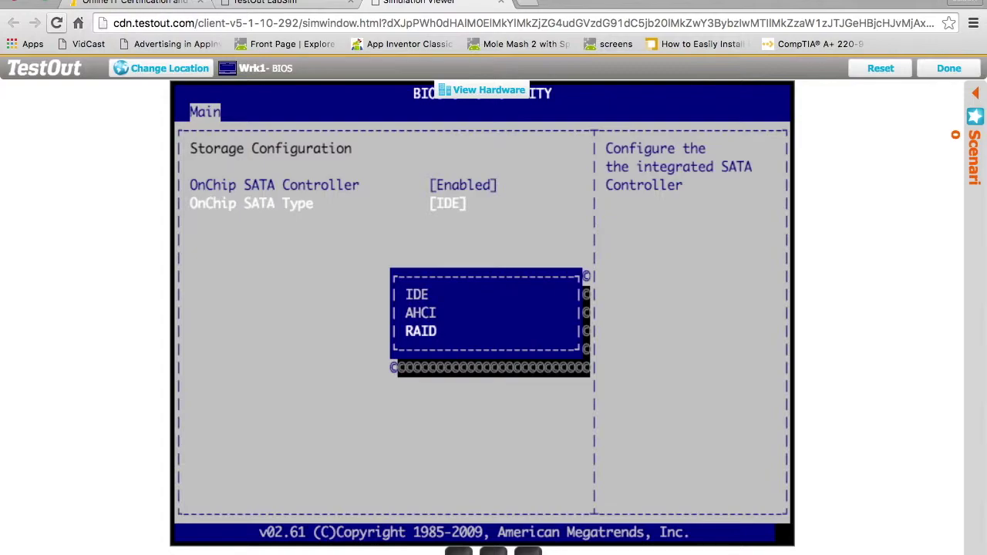
key(Return)
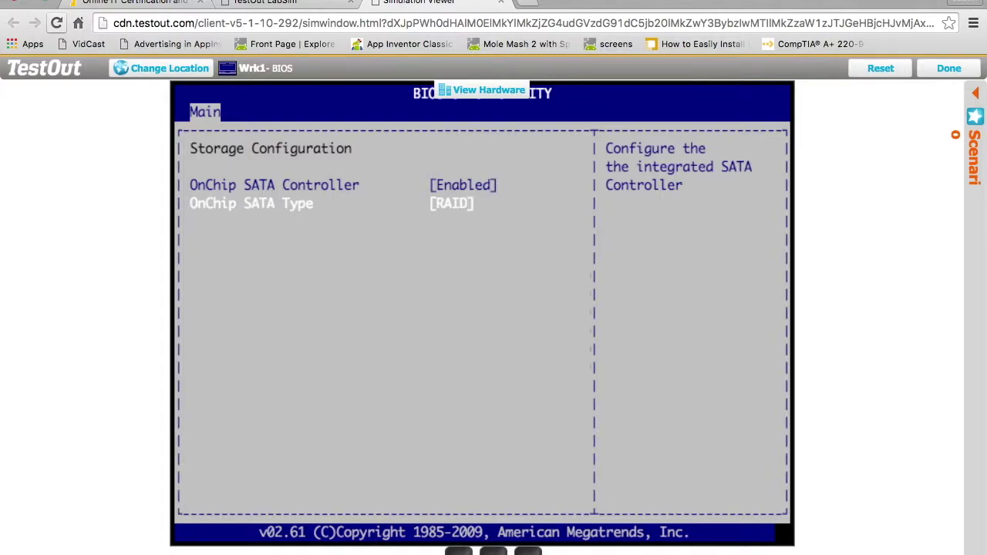
Step: Save the BIOS changes with F10 and restart the workstation
key(Escape)
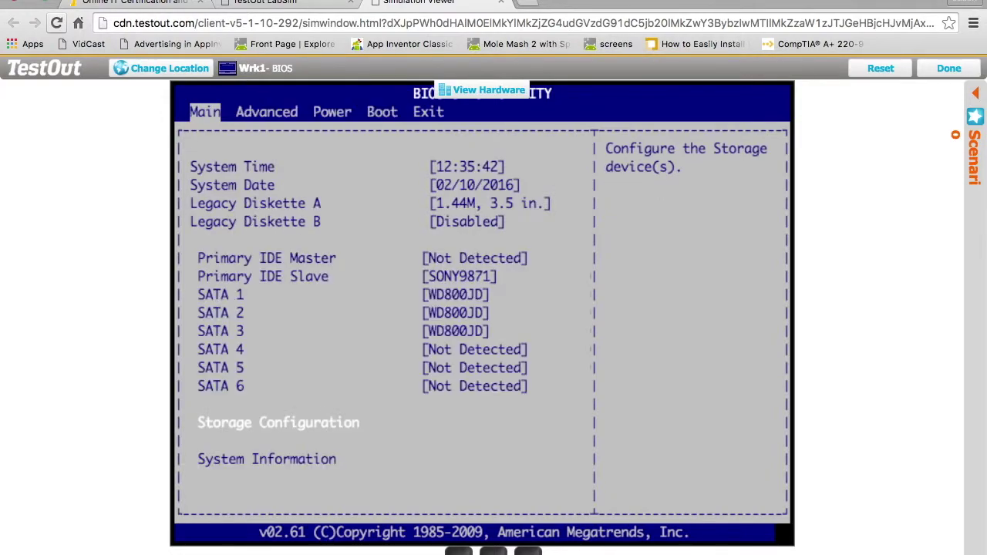
key(F10)
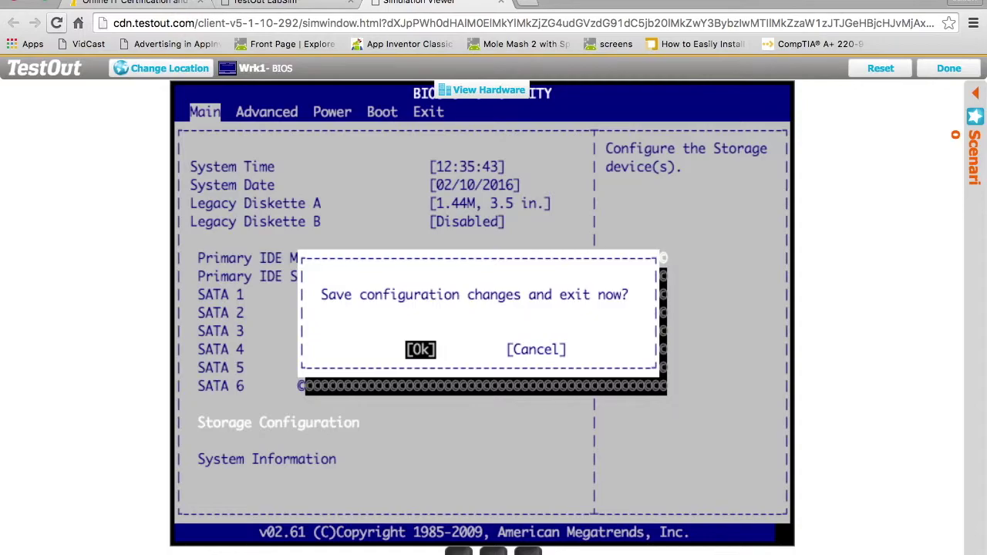
key(Return)
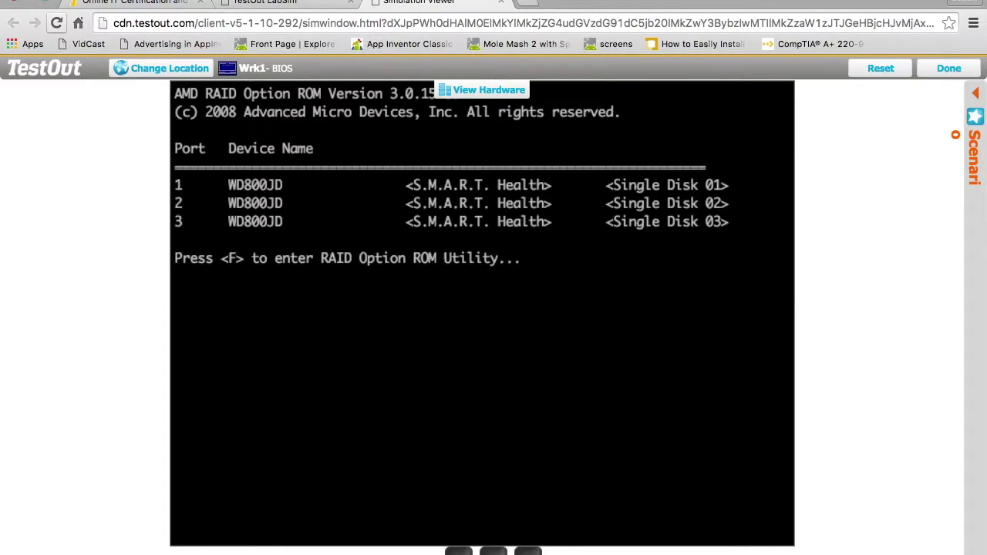
Step: Enter the RAID option ROM utility, review drive assignments, and begin defining LD 1
key(f)
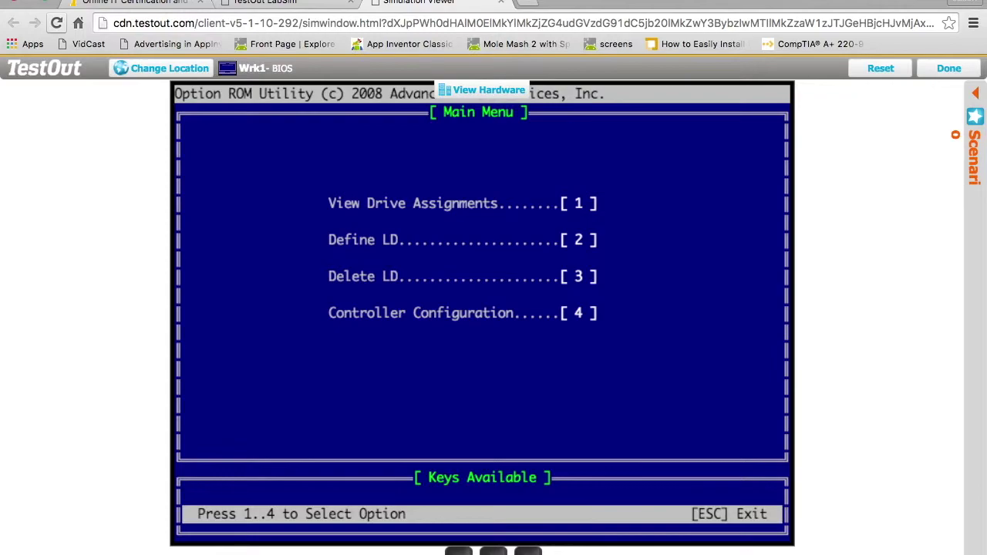
key(1)
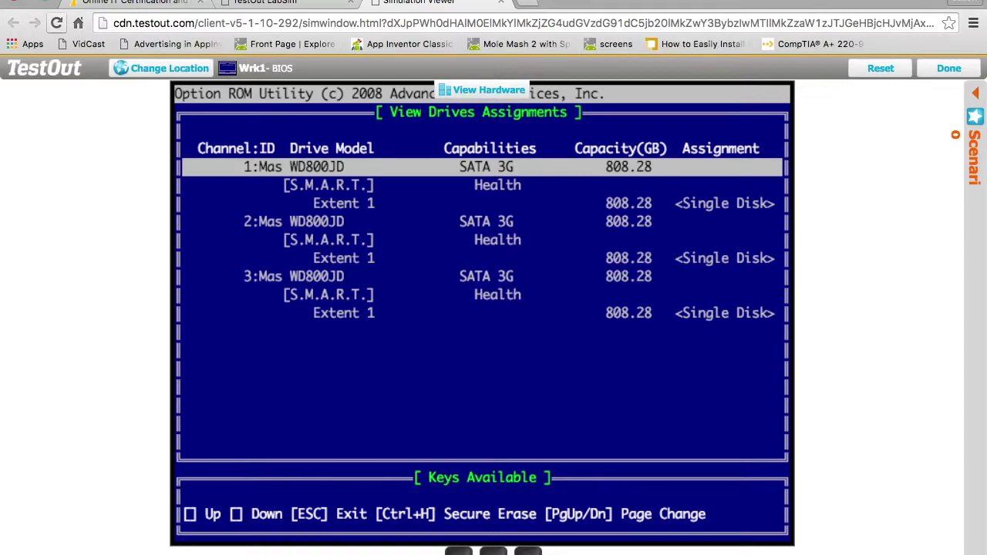
key(Escape)
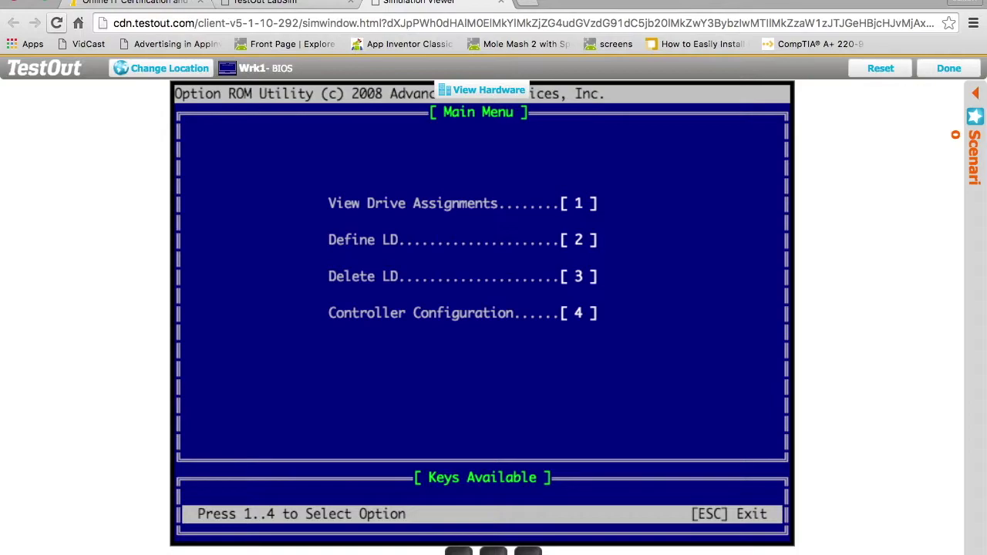
key(2)
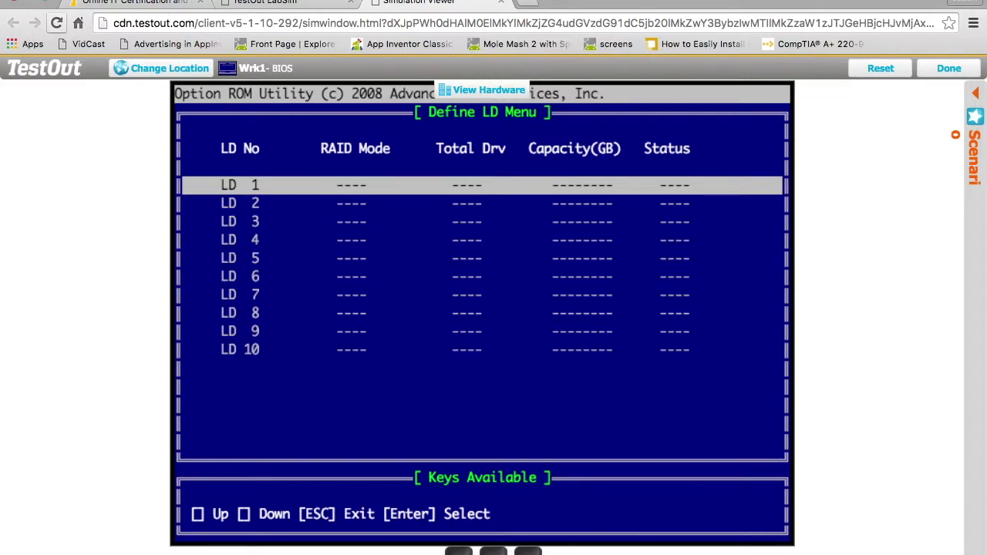
key(Return)
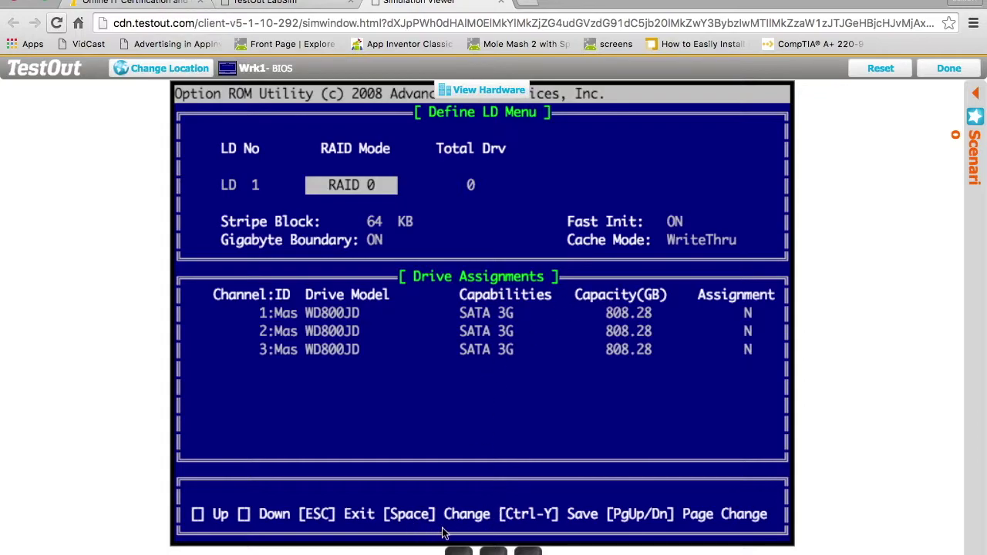
Step: Set LD 1 to RAID 5 and mark all three WD800JD drives as assigned (Y)
key(space)
key(space)
key(Down)
key(Down)
key(Down)
key(Down)
key(Down)
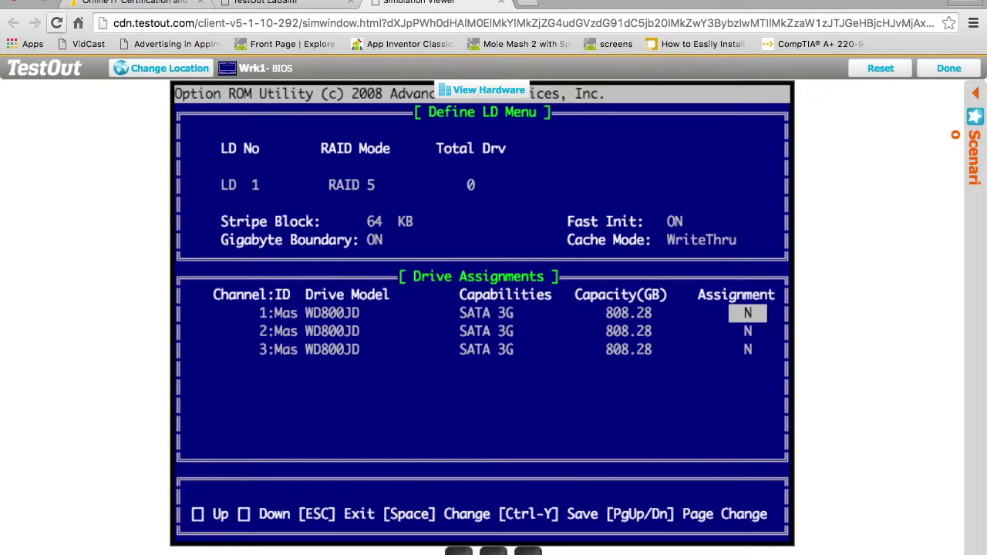
key(space)
key(Down)
key(space)
key(Down)
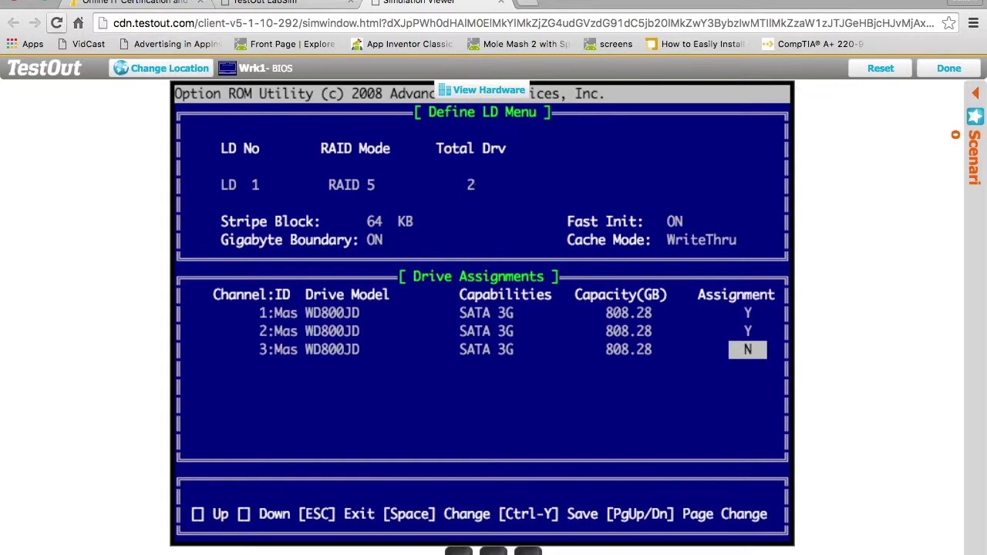
key(space)
Step: Save LD 1 as a 3-drive RAID 5 array, accepting Fast Initialization and the maximum 1616.00 GB capacity
key(ctrl+y)
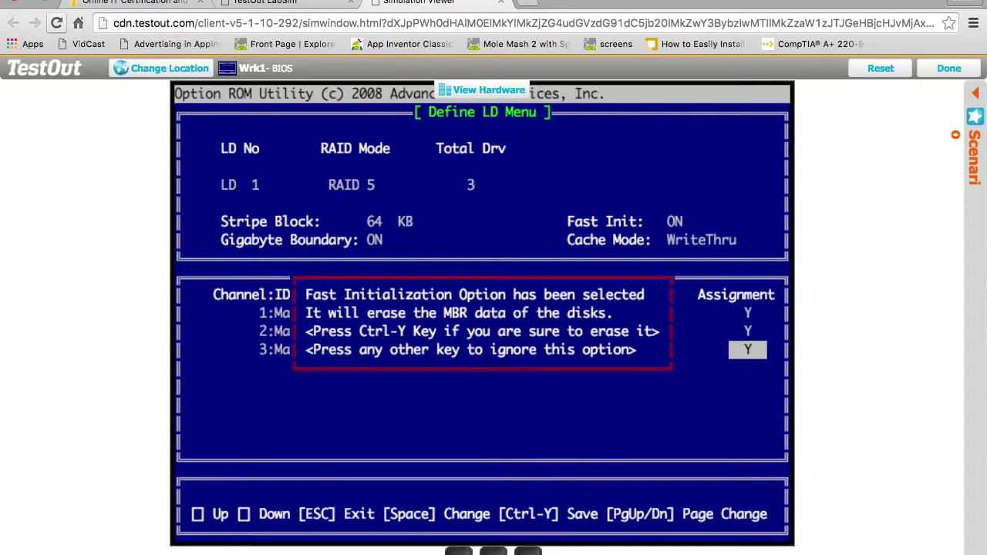
key(ctrl+y)
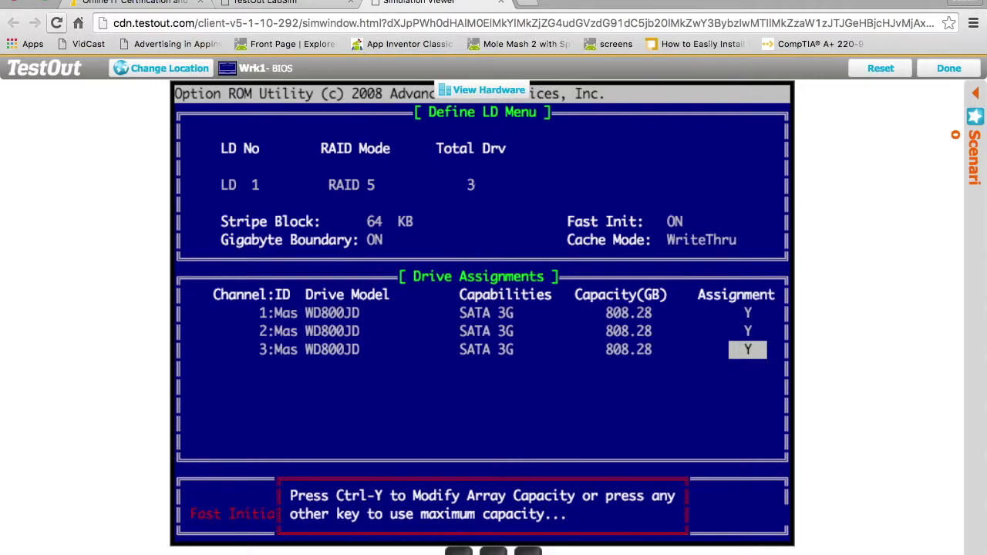
key(Return)
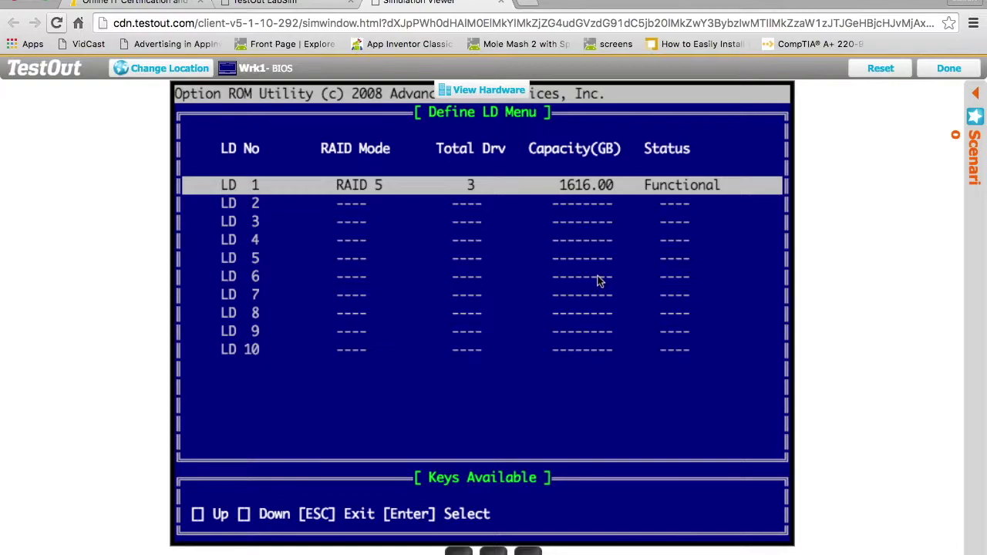
Step: Exit the RAID utility to the main menu and out, confirming the system reboot
key(Escape)
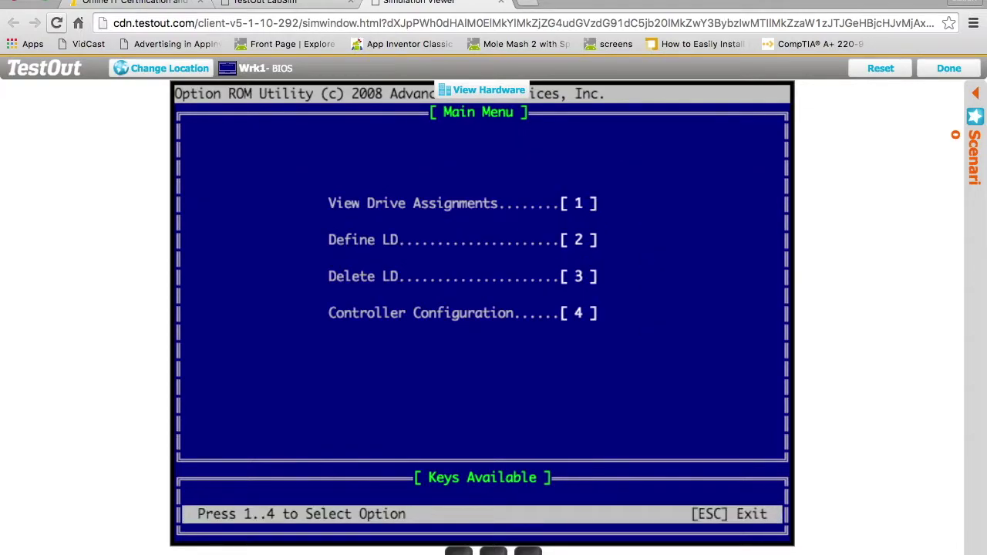
key(Escape)
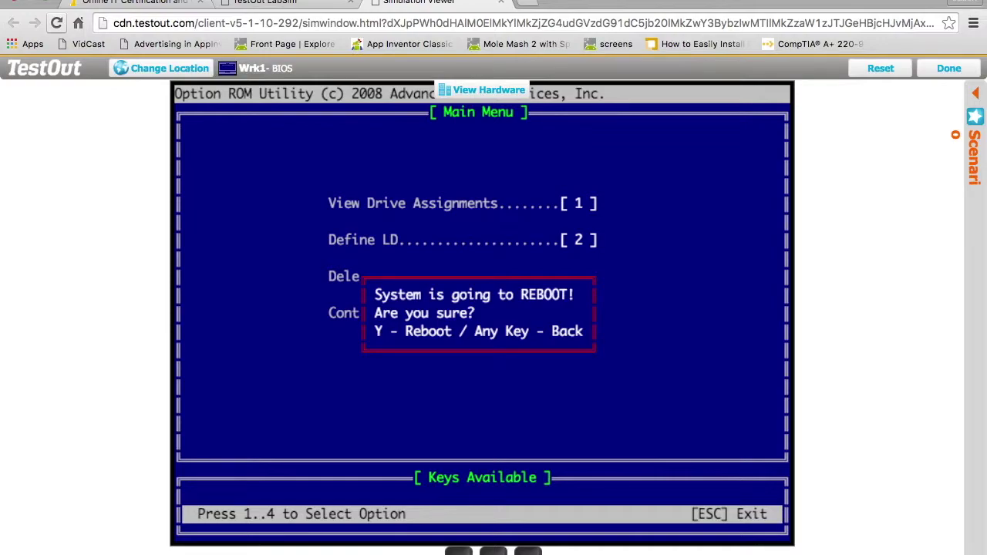
key(y)
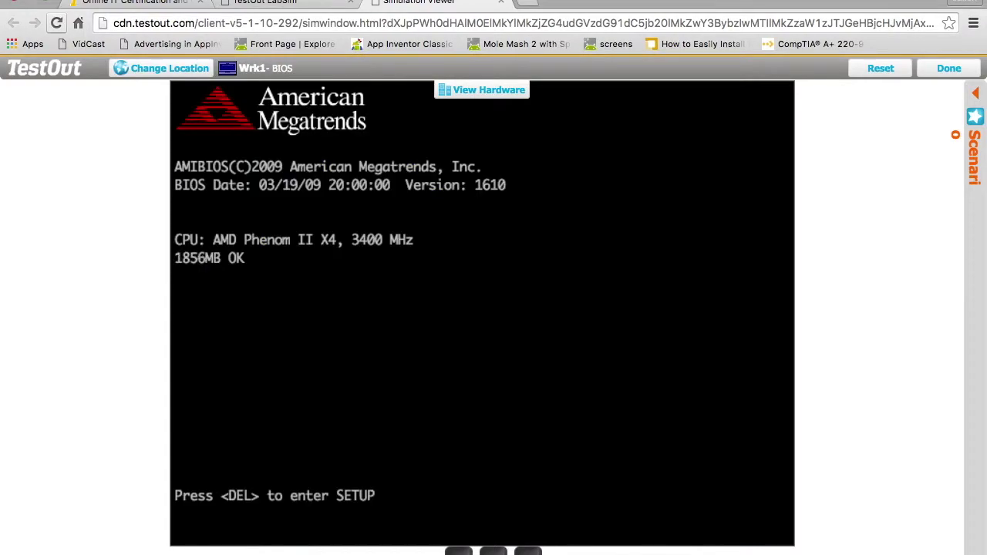